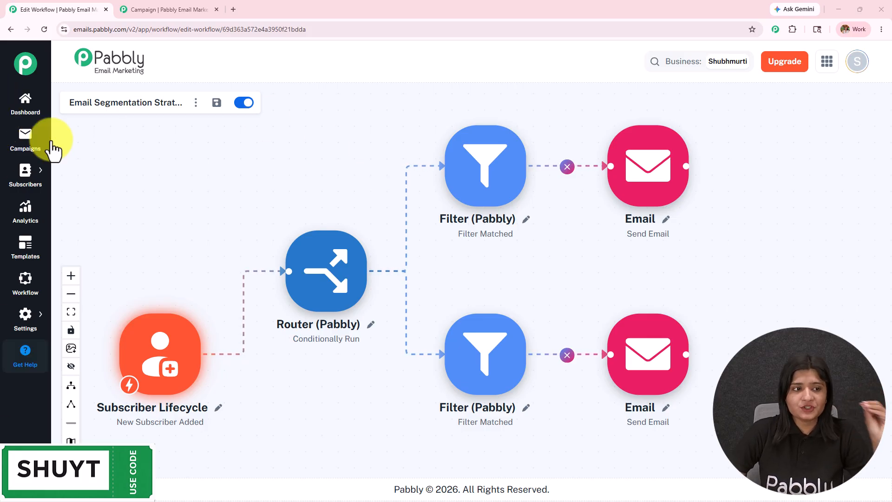
Step: From the Email Campaigns overview, start a new campaign with Create Email
left_click(147, 17)
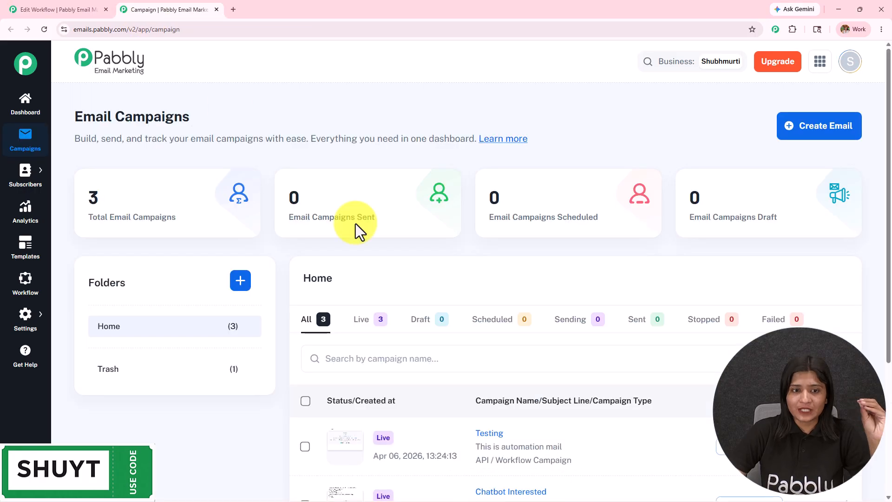
left_click_drag(78, 104, 235, 139)
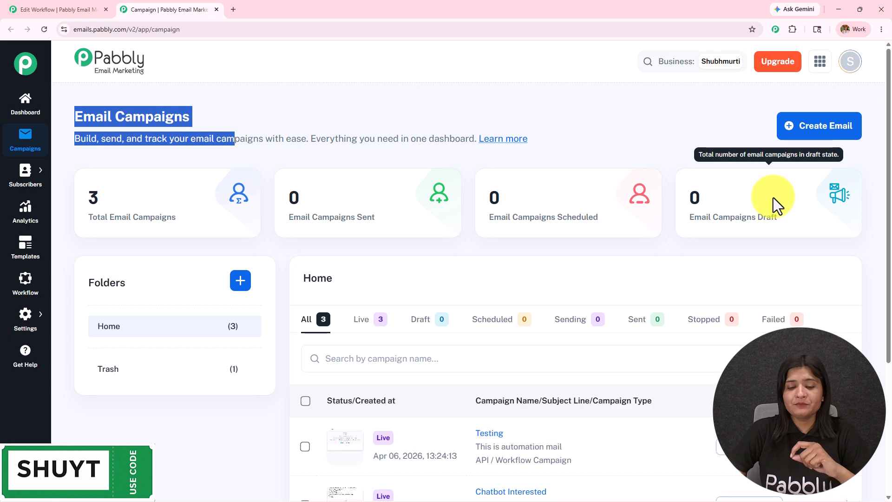
scroll(424, 353, "down", 2)
scroll(490, 347, "up", 2)
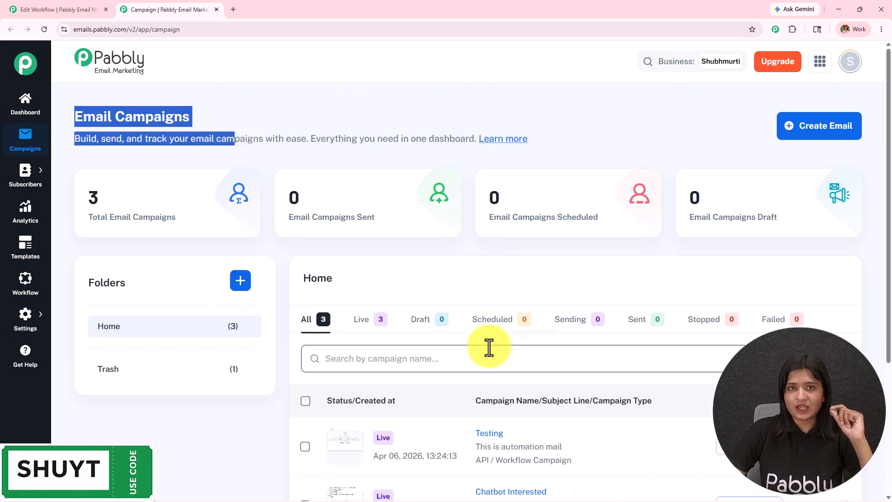
left_click(832, 142)
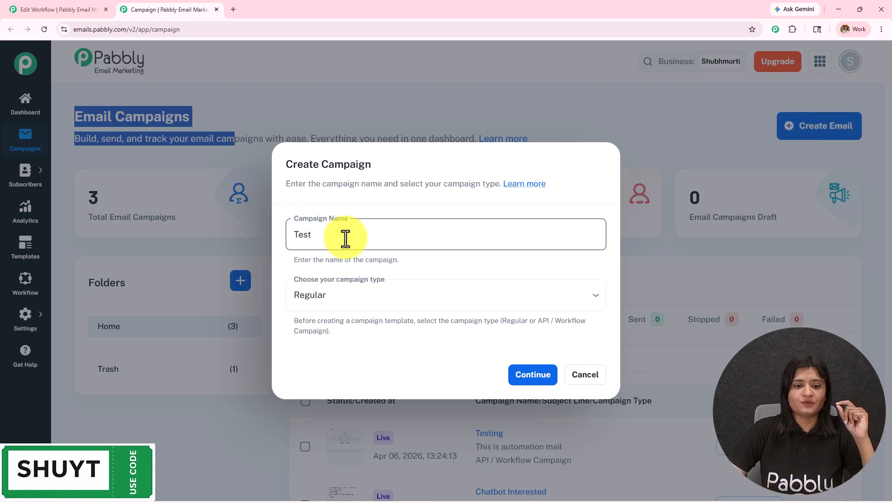
Step: Name the campaign Test, review the campaign type options, then return to the segmentation workflow canvas
left_click_drag(342, 237, 207, 247)
key("Tab")
left_click_drag(199, 303, 194, 302)
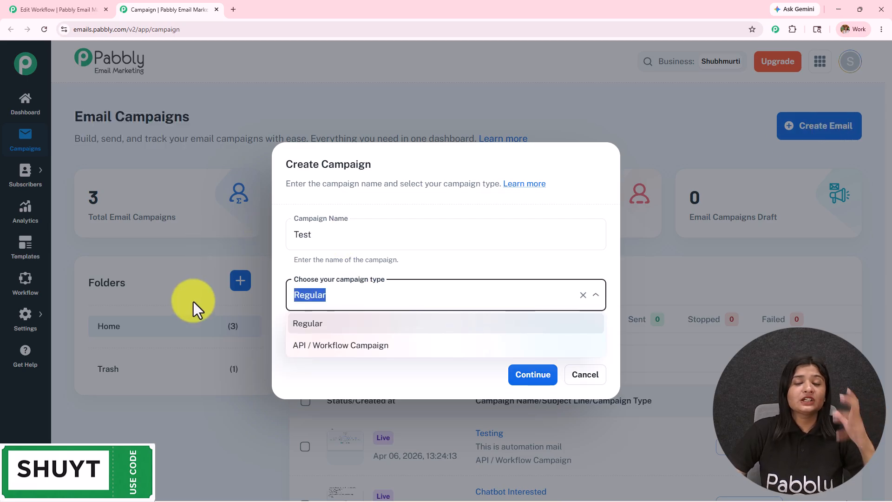
left_click_drag(351, 237, 183, 250)
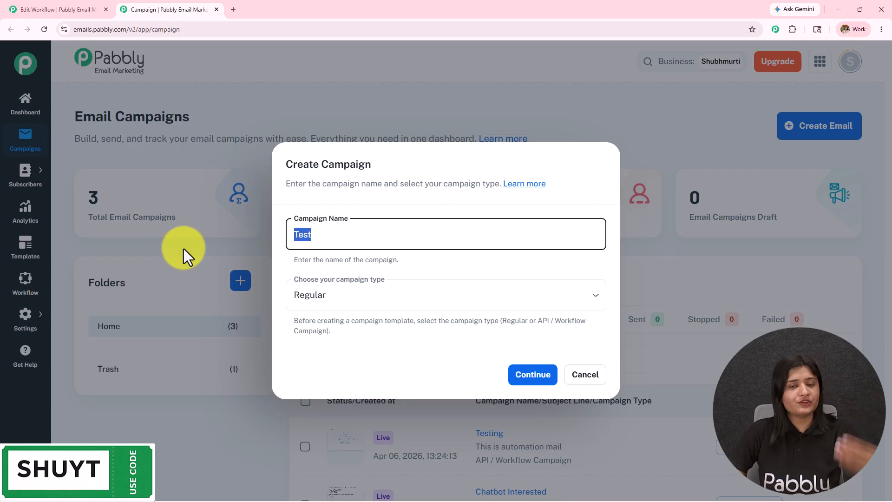
left_click(344, 294)
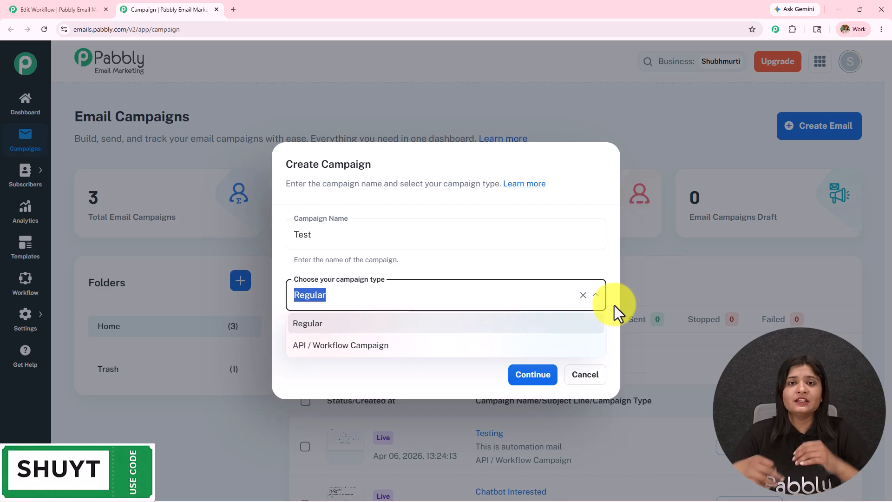
left_click(53, 8)
left_click_drag(345, 179, 377, 159)
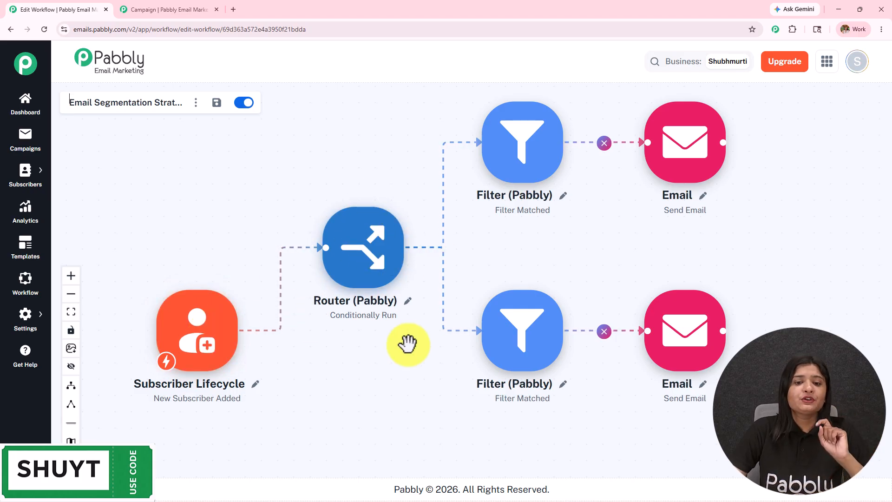
left_click_drag(401, 347, 324, 349)
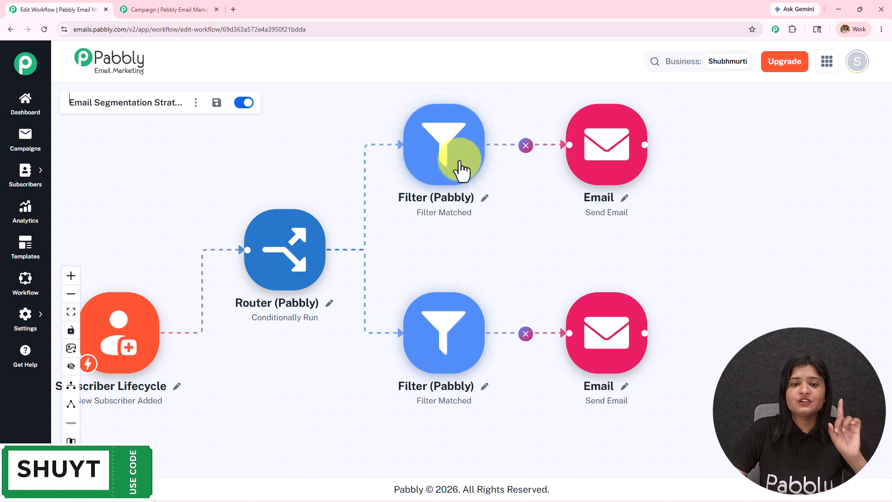
left_click(443, 157)
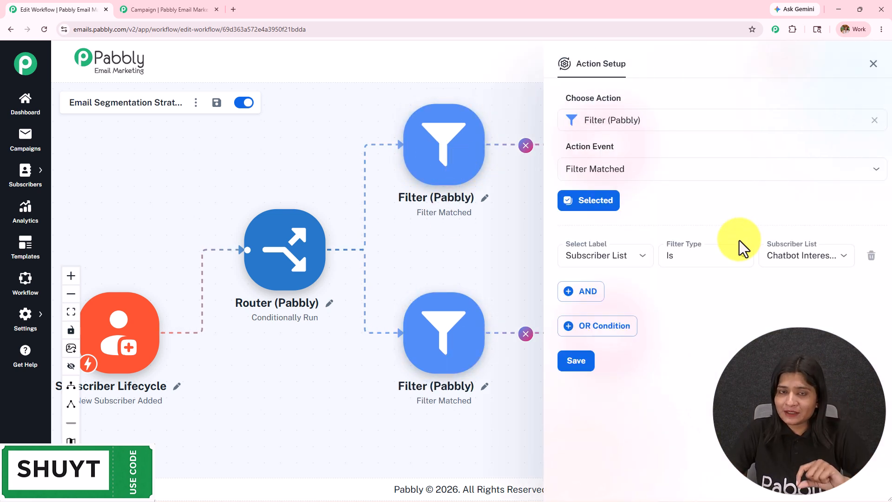
left_click(873, 64)
left_click(449, 348)
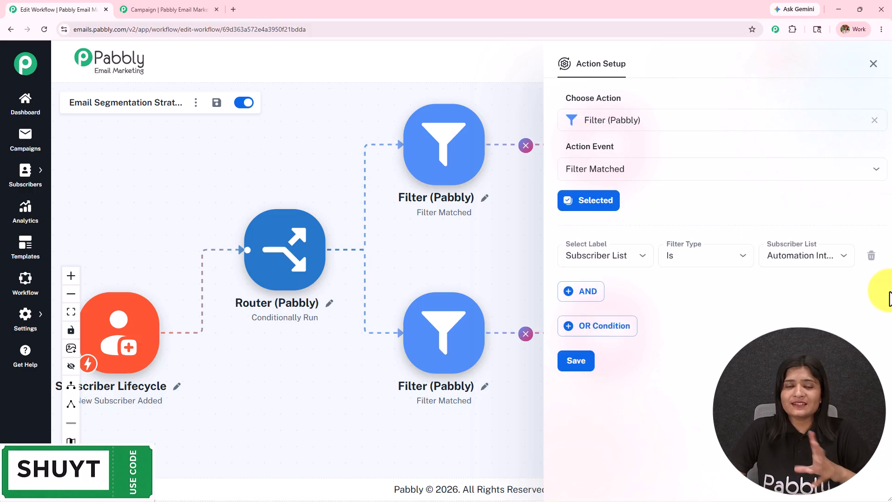
left_click(874, 63)
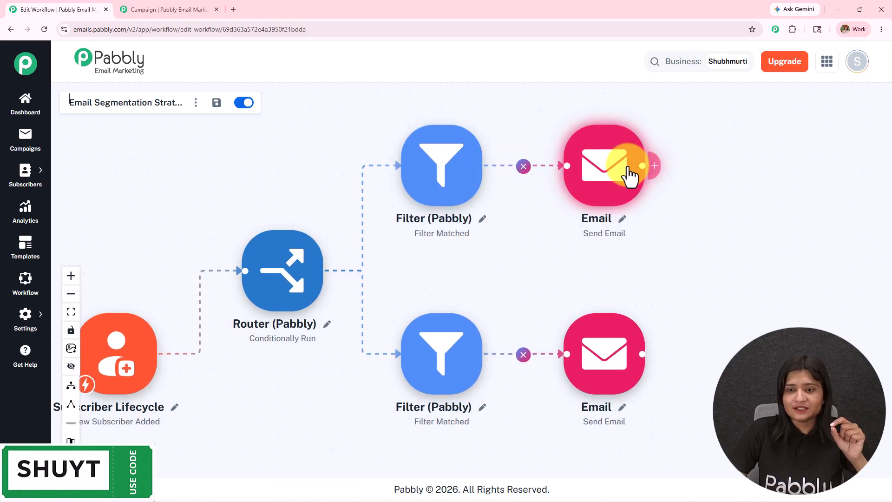
left_click(629, 175)
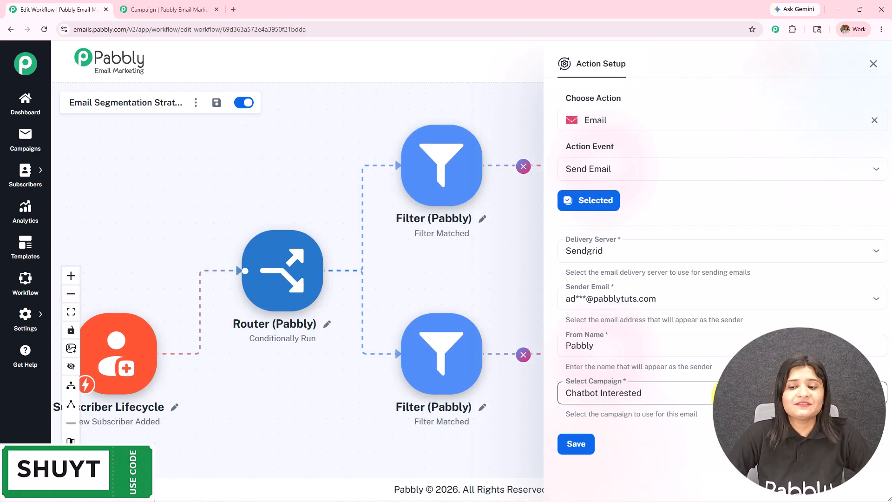
left_click(718, 394)
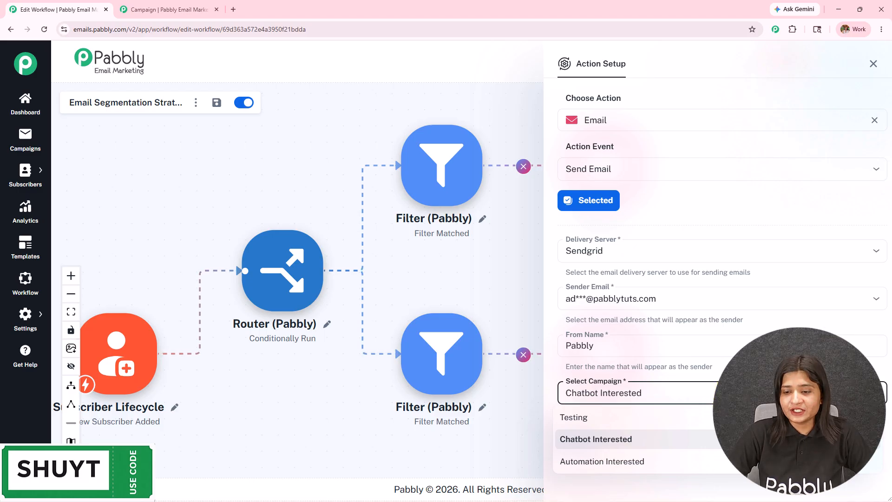
left_click(875, 66)
left_click(626, 345)
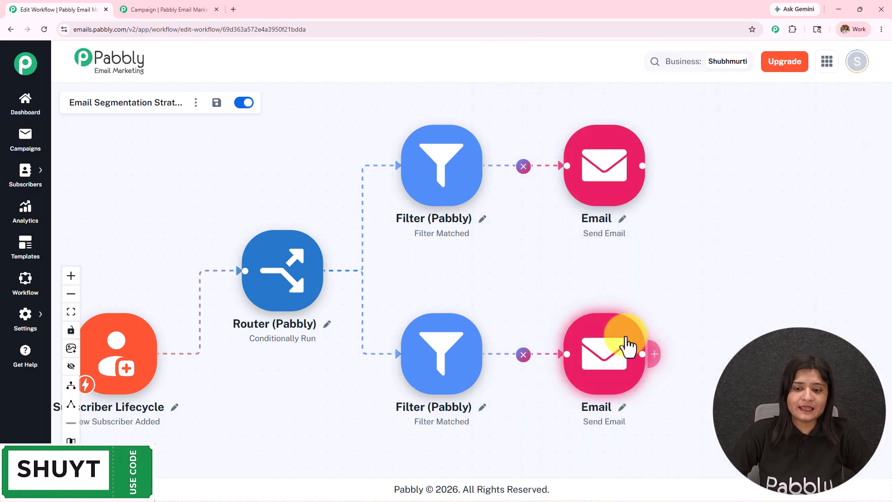
left_click(675, 401)
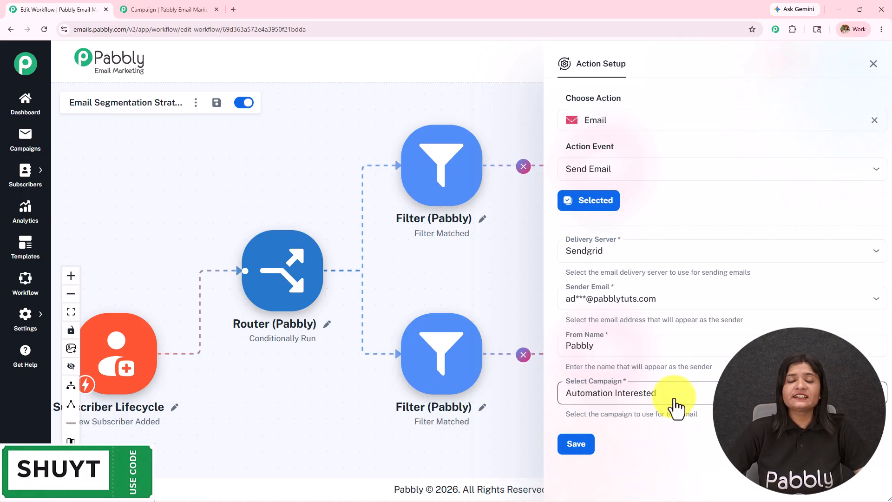
left_click(735, 364)
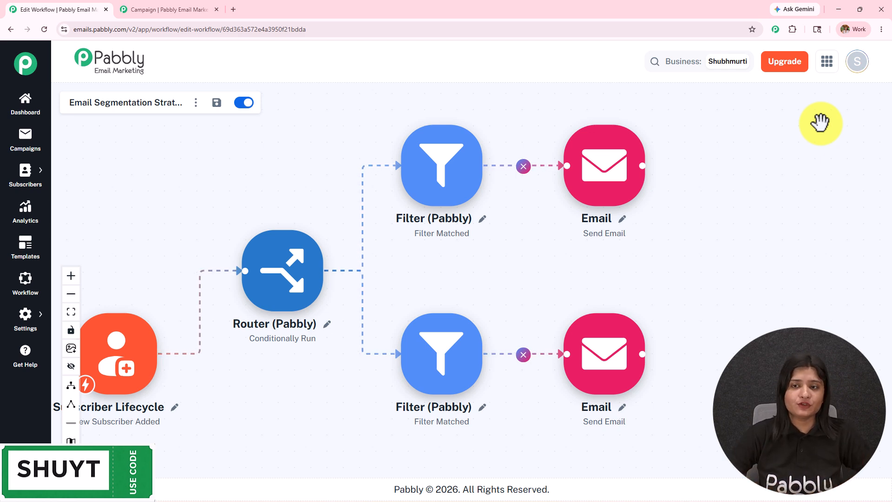
Step: Make Test an API / Workflow Campaign with the subject line 'We are testing'
left_click(175, 7)
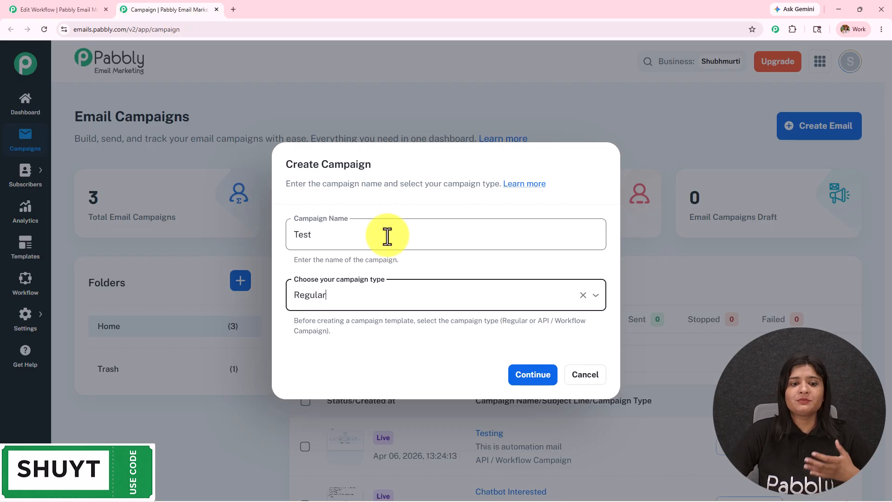
left_click(400, 298)
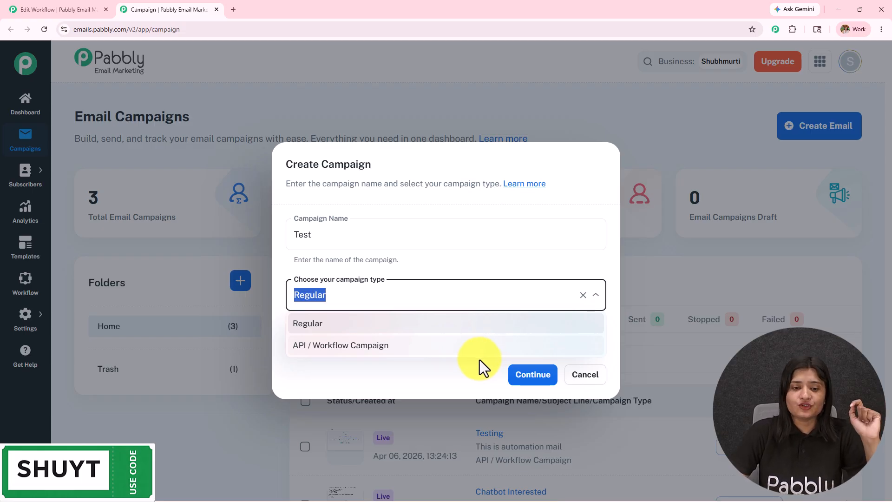
left_click(349, 346)
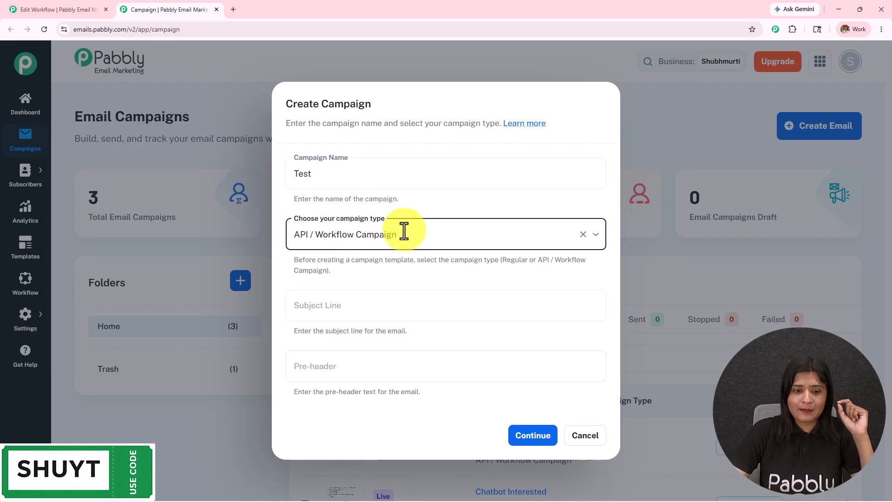
left_click(363, 305)
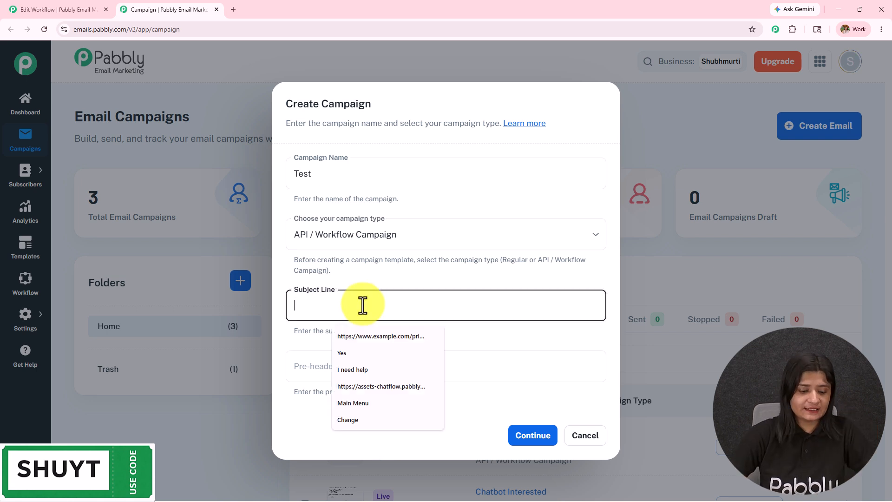
type("We a")
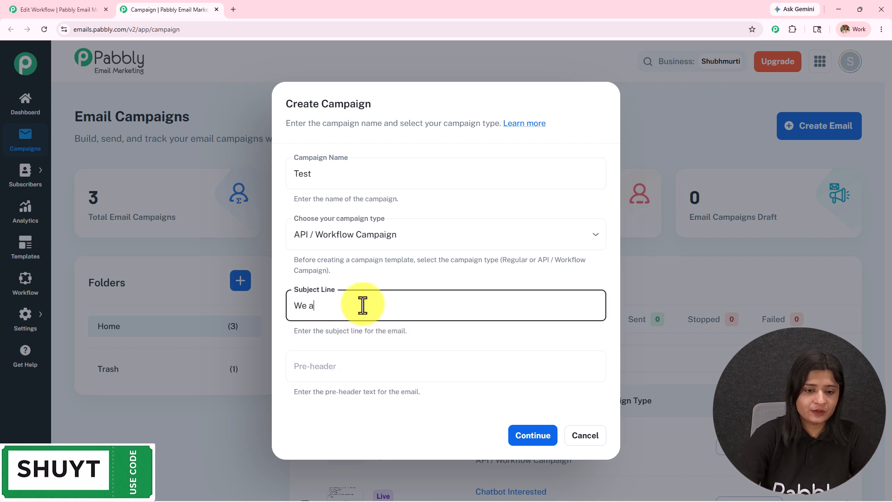
type("re test")
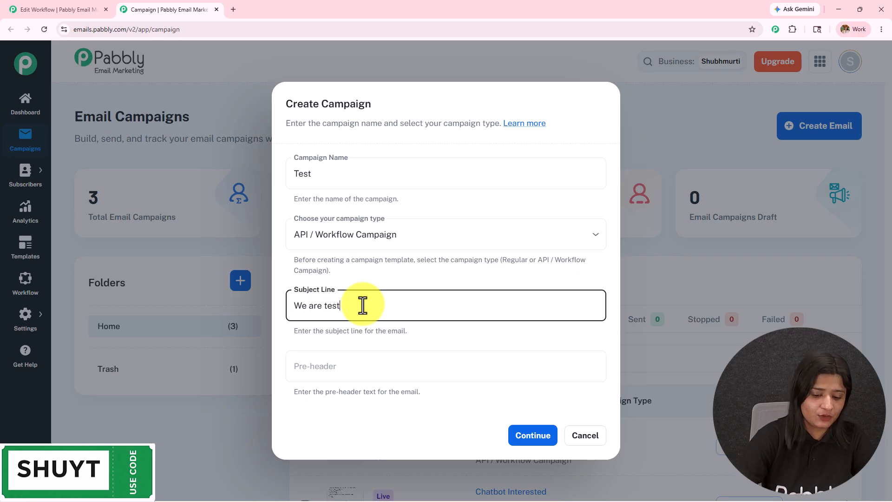
type("ing")
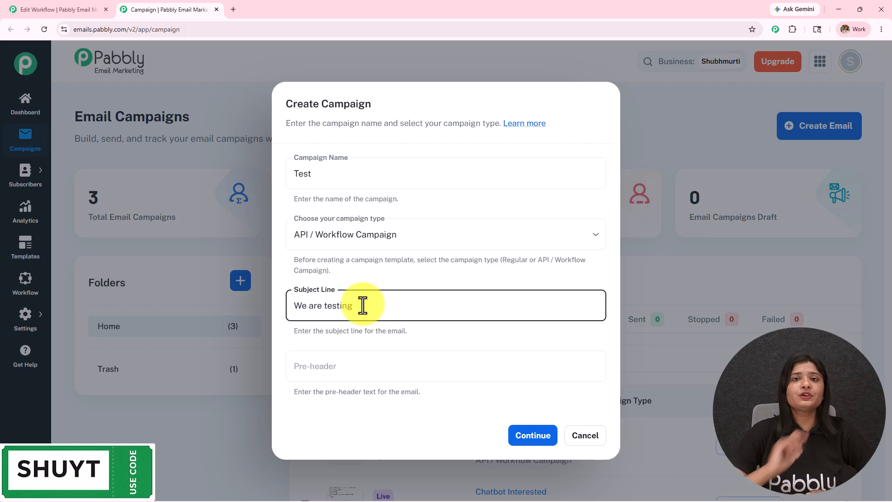
Step: Give the Test campaign the pre-header 'Welcome' and continue to template selection
left_click(65, 10)
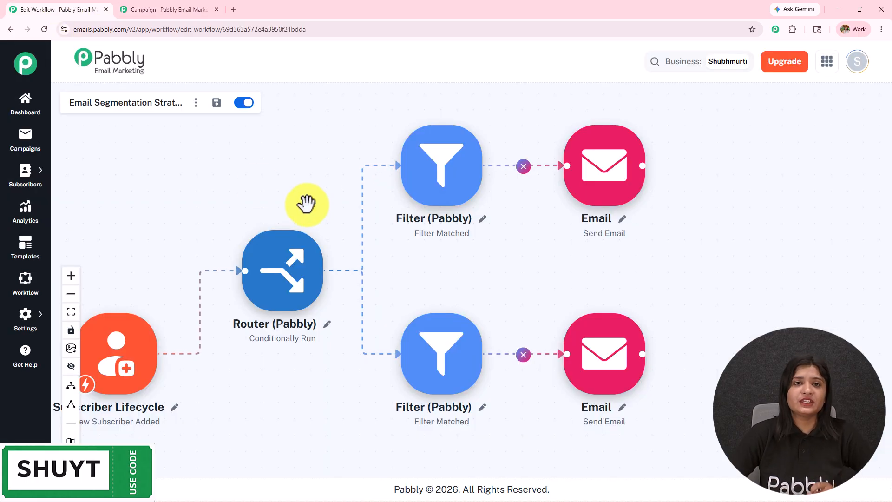
left_click(205, 10)
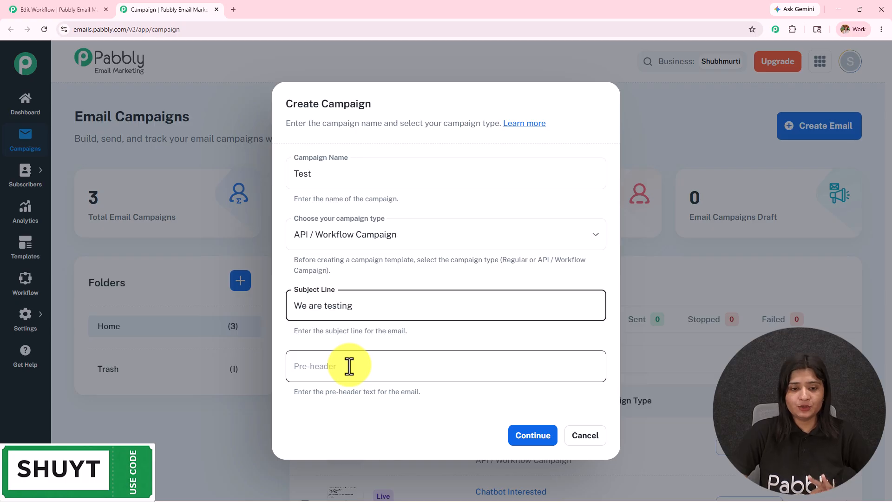
left_click(314, 366)
type("We")
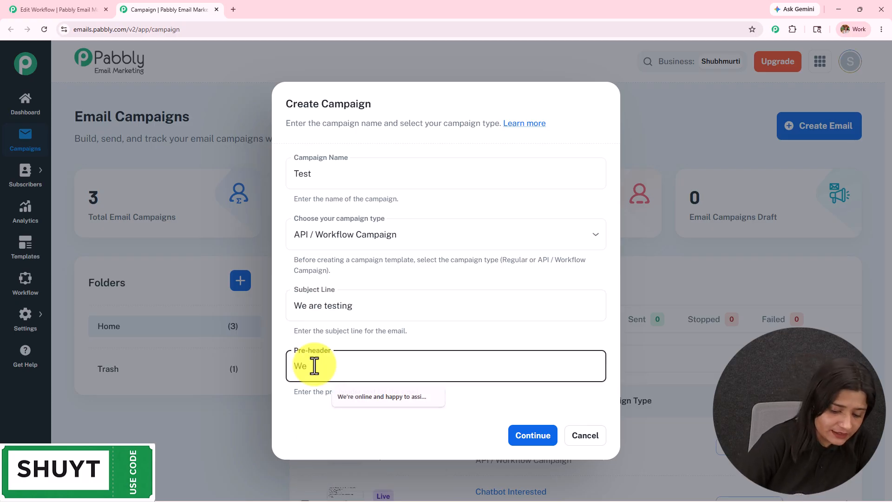
type("lcome")
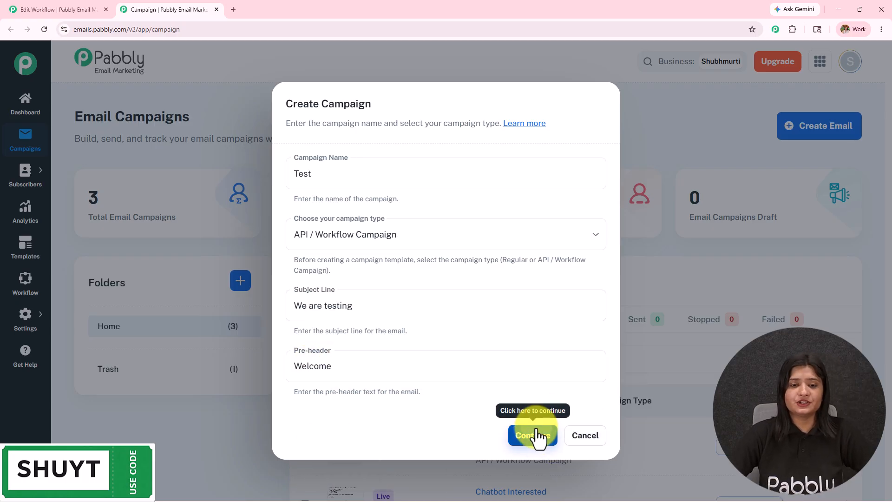
left_click(533, 435)
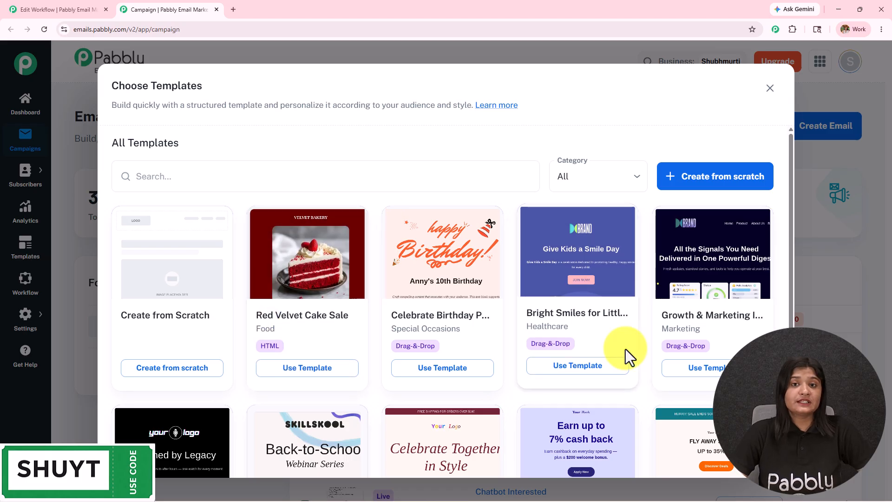
Step: Create the email from scratch using the Rich-text Editor builder
left_click(740, 192)
left_click_drag(169, 178, 235, 179)
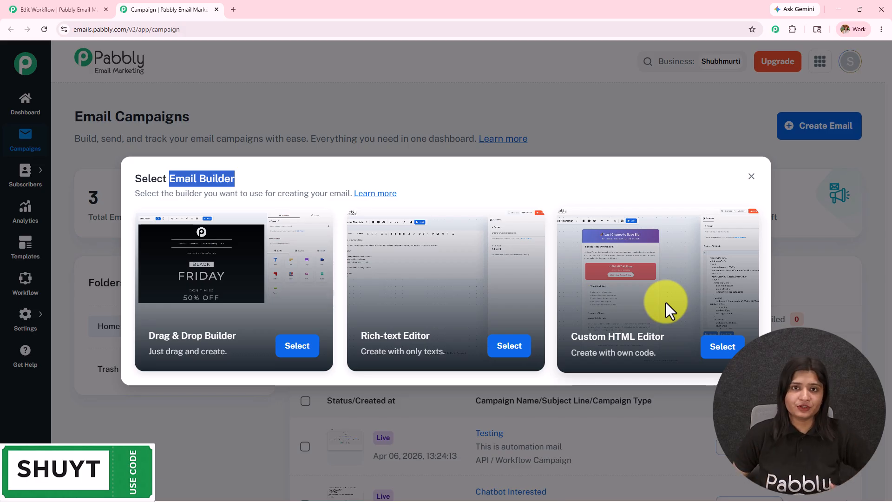
left_click(511, 347)
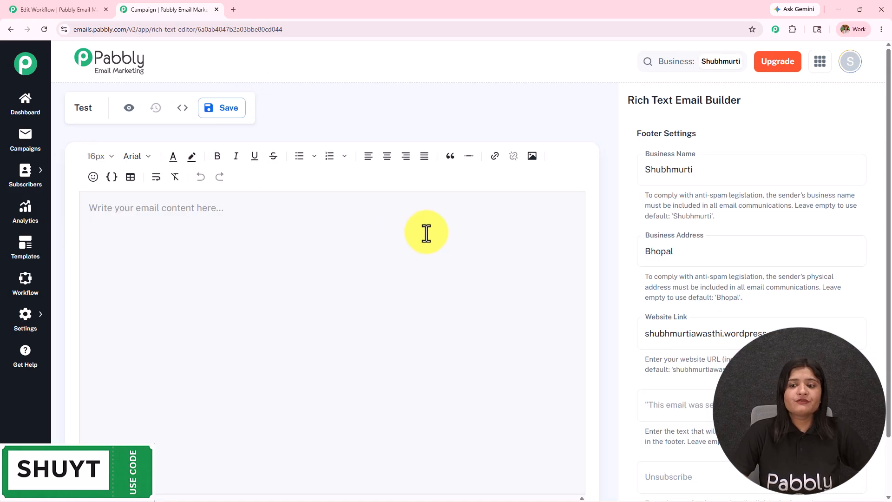
Step: Type 'Hello' as the opening greeting of the email body
scroll(763, 289, "down", 5)
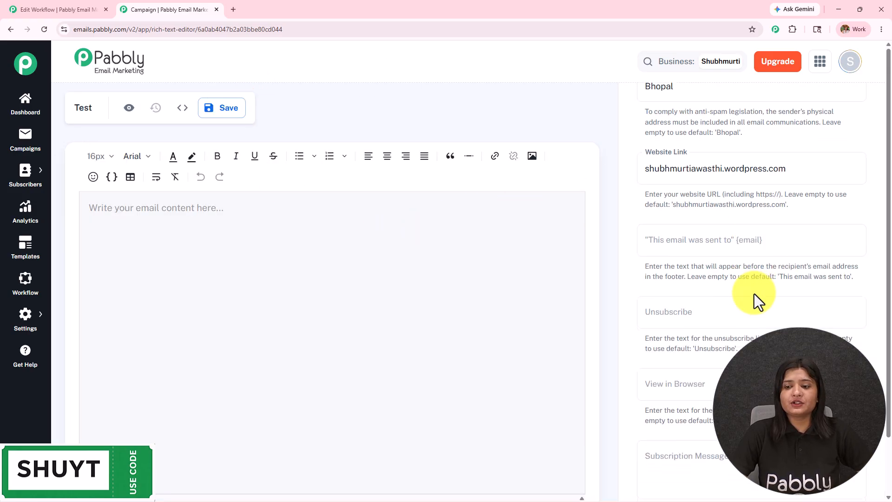
type("Hello")
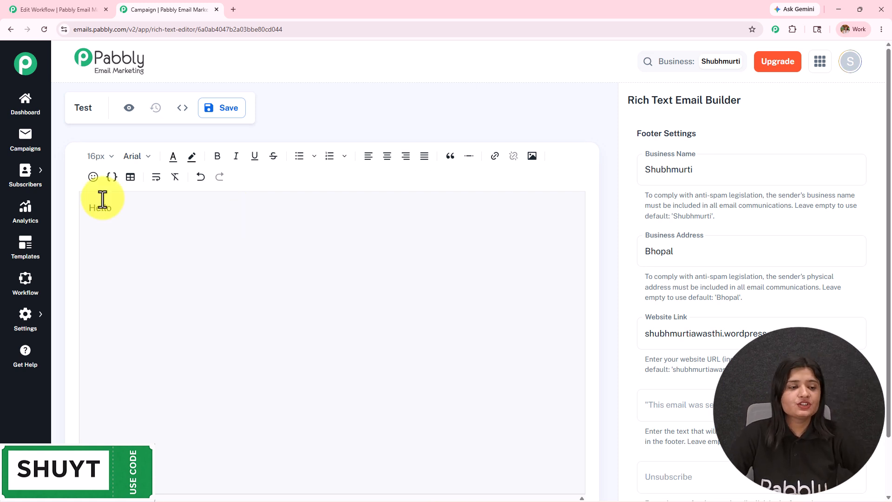
mouse_move(25, 177)
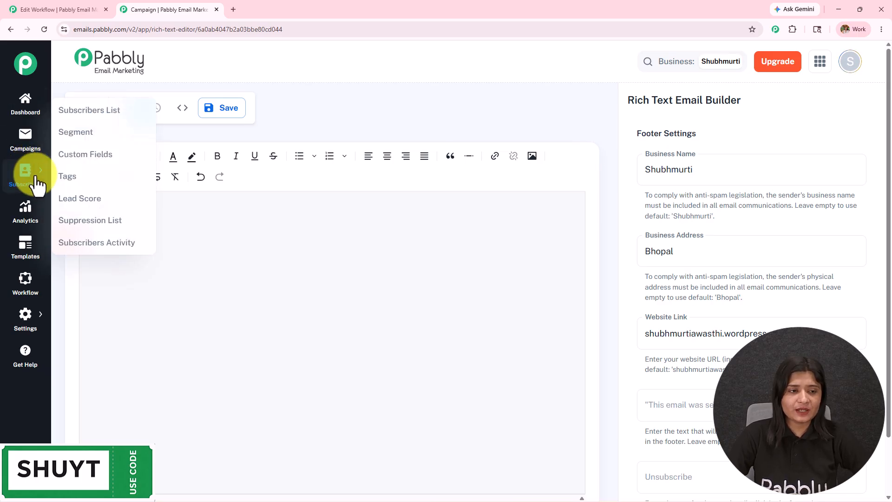
Step: Open the subscriber Custom Fields page in a new tab and save it
left_click(89, 153)
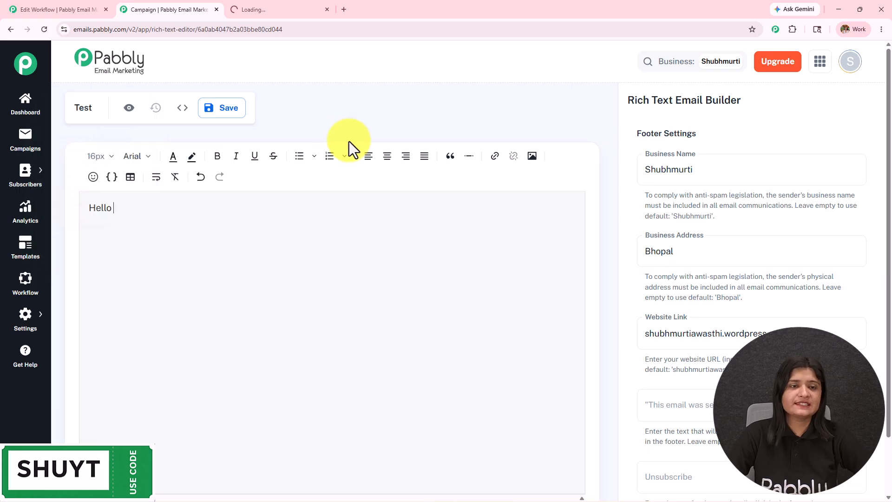
left_click(291, 8)
left_click_drag(71, 125, 267, 117)
scroll(292, 205, "down", 3)
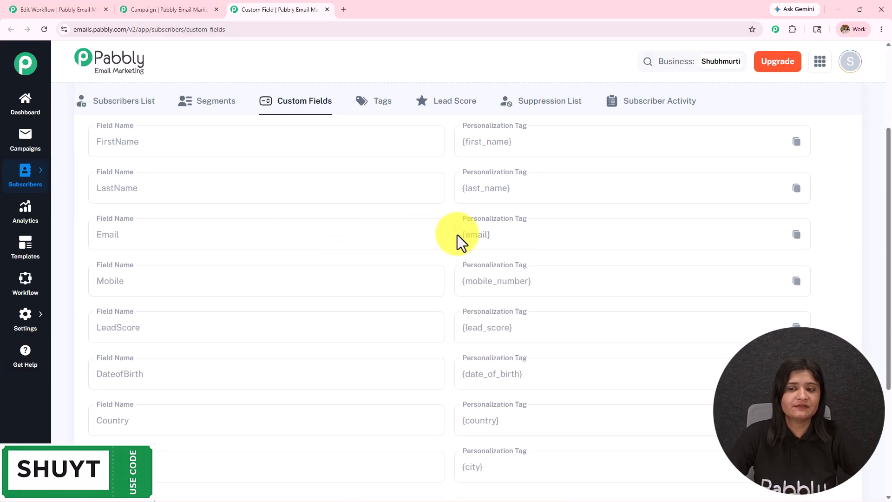
scroll(606, 265, "down", 4)
scroll(606, 265, "up", 3)
scroll(606, 261, "down", 3)
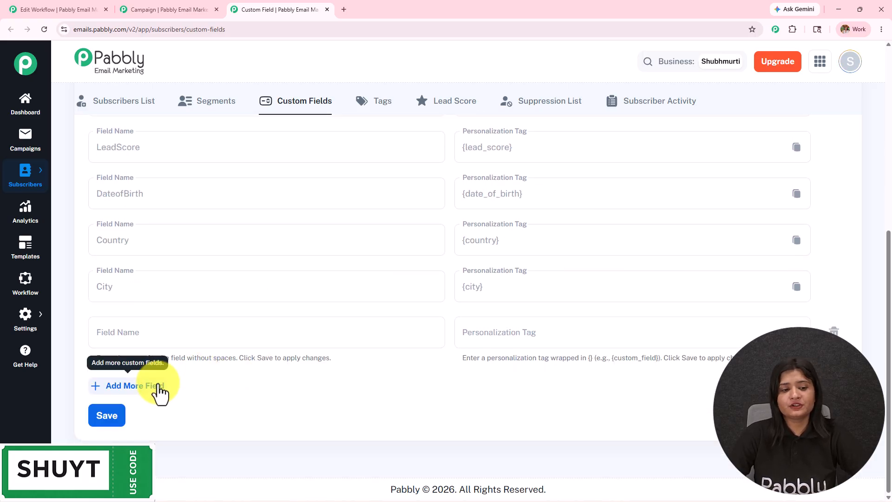
left_click(107, 416)
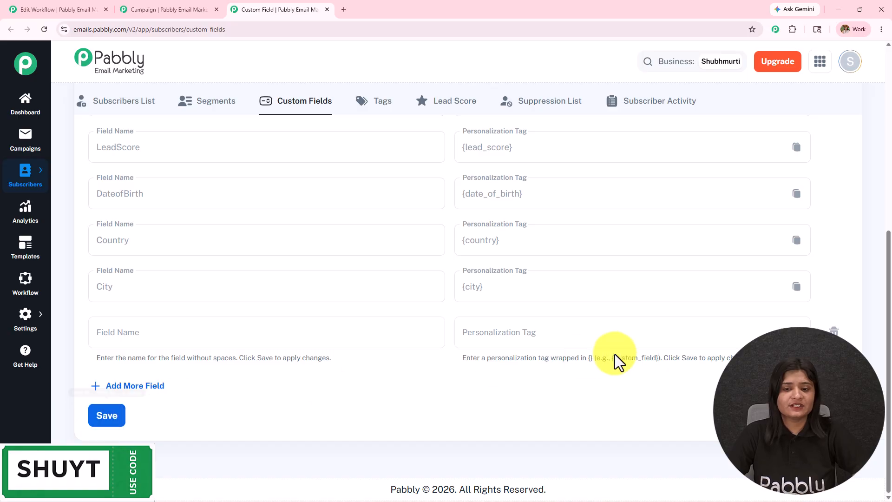
Step: Copy the {first_name} personalization tag from the custom fields list
scroll(614, 354, "up", 7)
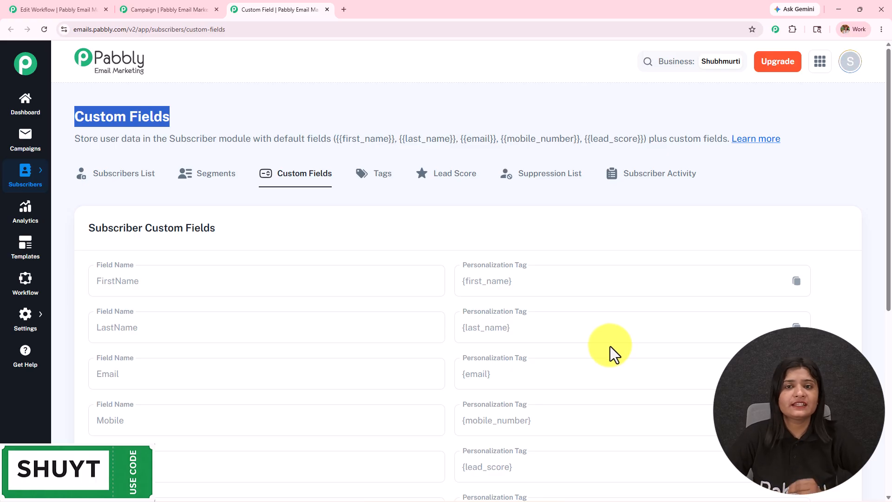
scroll(659, 251, "down", 2)
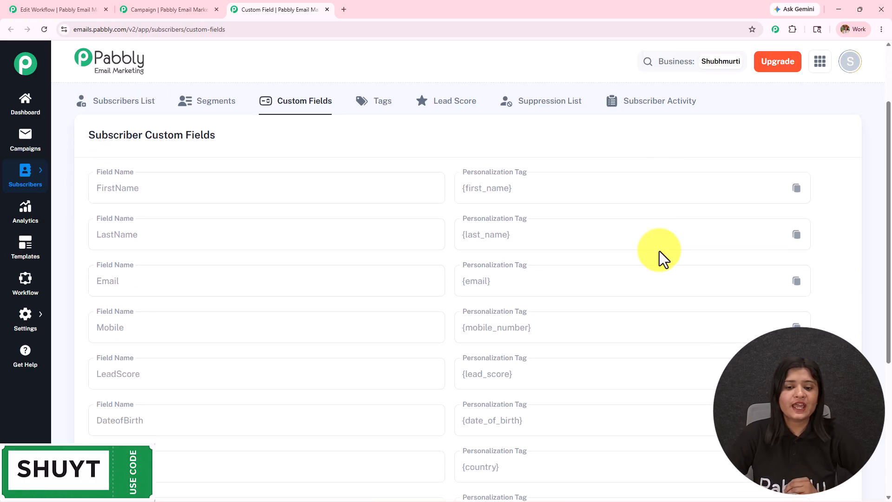
scroll(659, 252, "down", 1)
scroll(688, 219, "up", 1)
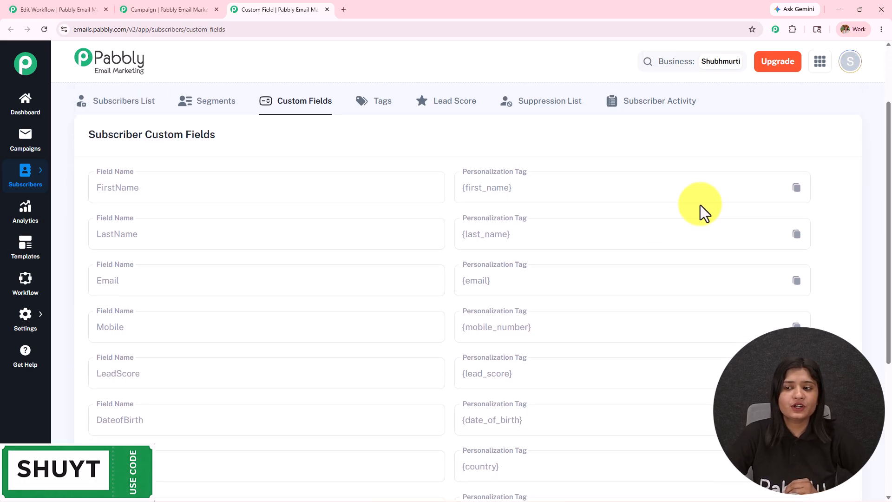
left_click(798, 190)
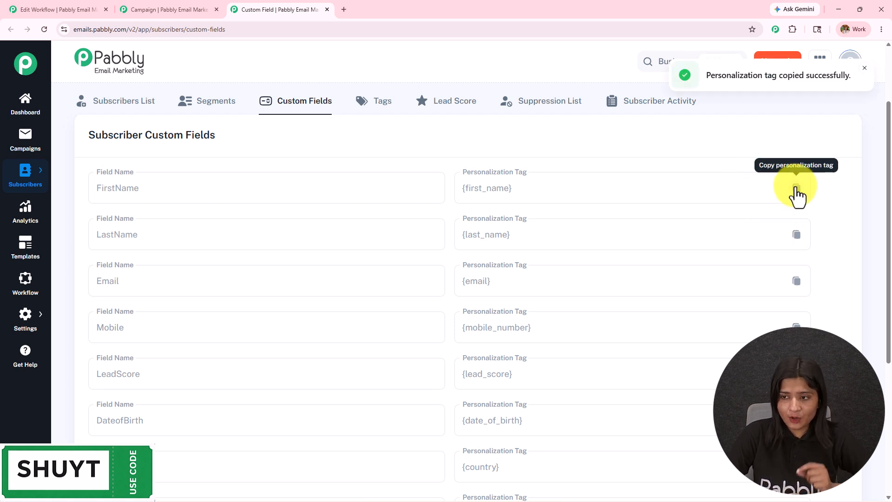
Step: Write the body as 'Hello {first_name}', 'We are testing' and 'Thanks' on separate lines
left_click(179, 9)
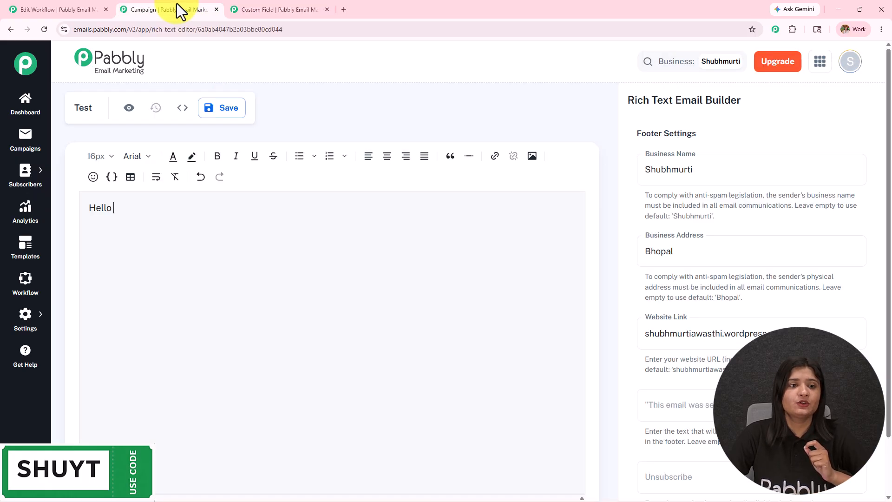
left_click(142, 212)
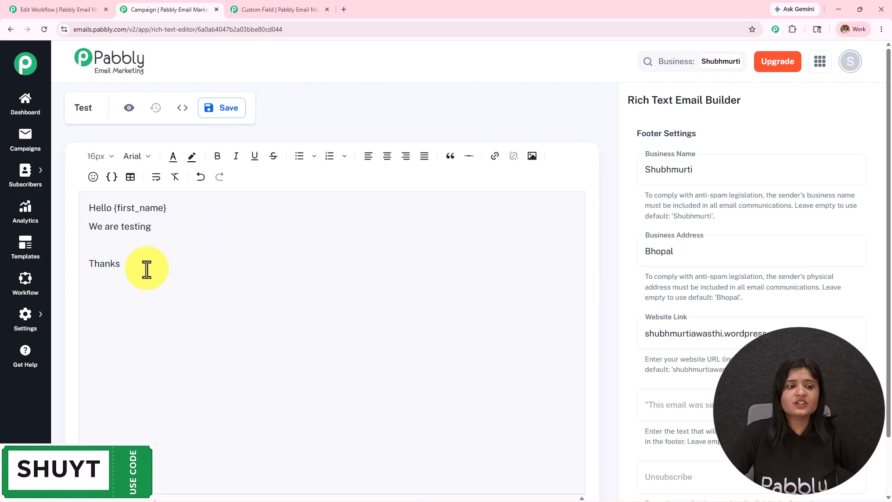
left_click_drag(147, 271, 75, 180)
left_click(309, 288)
left_click(223, 114)
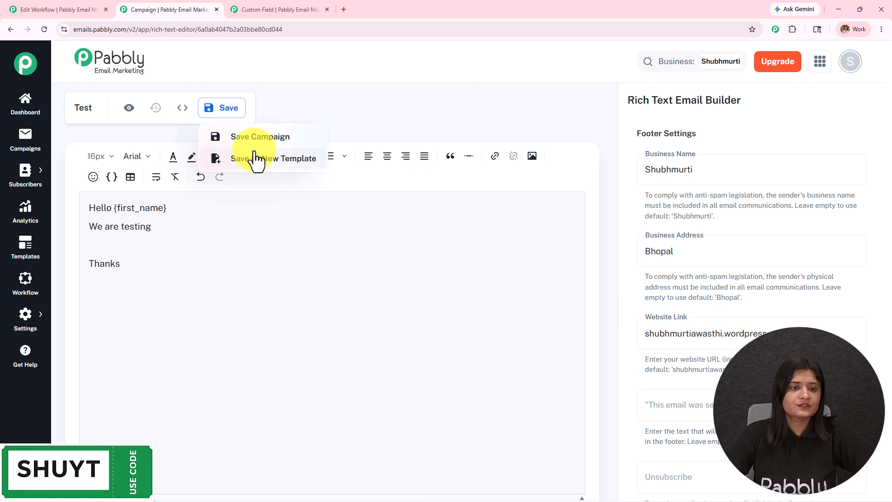
Step: Save the Test campaign, preview the email, then close the preview
left_click(250, 139)
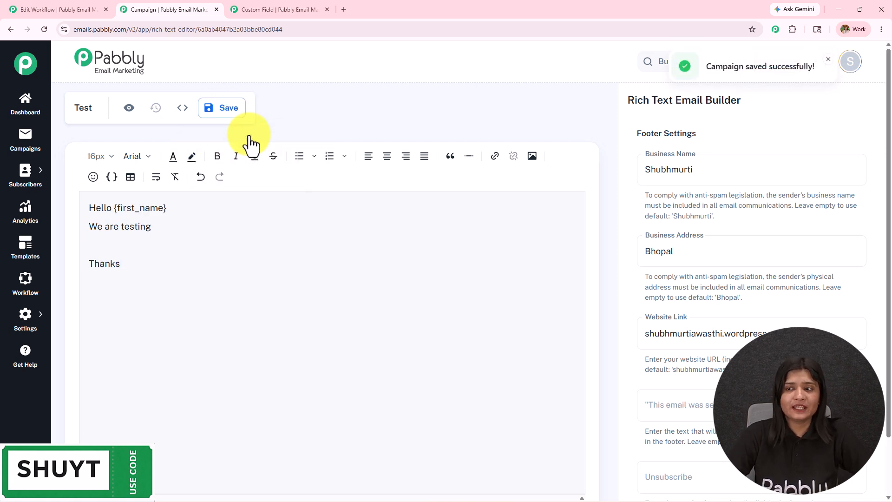
left_click(128, 107)
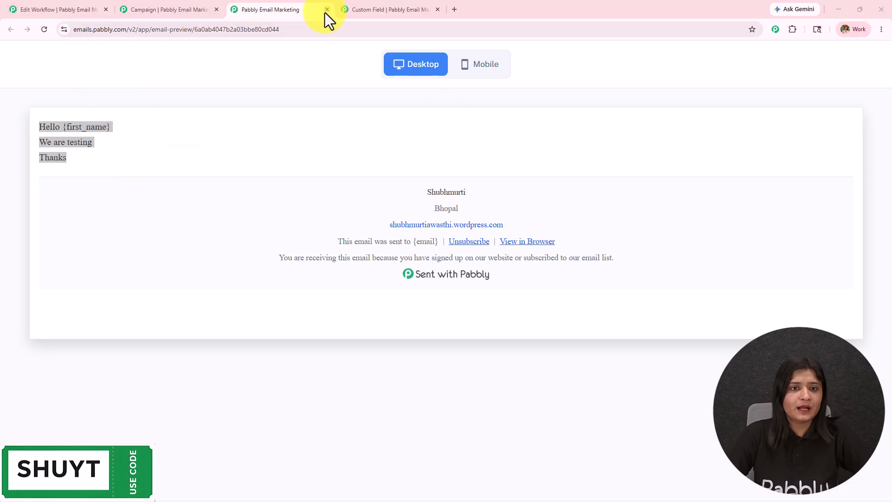
left_click(327, 9)
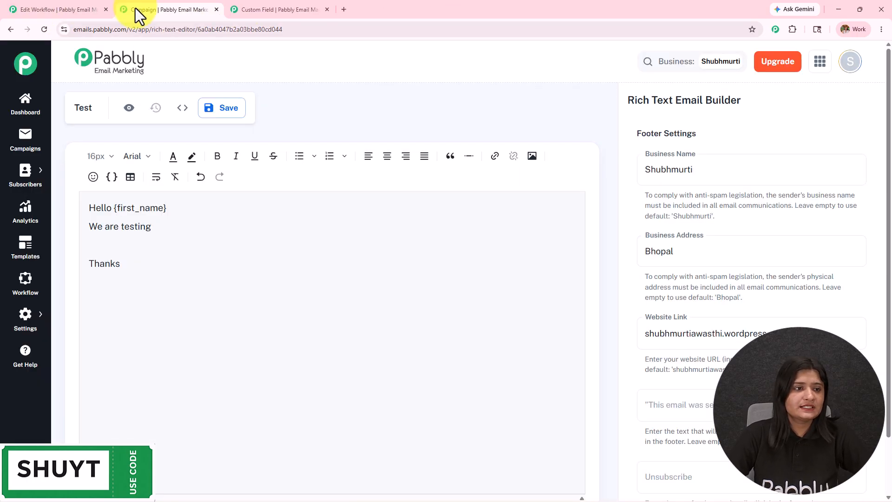
left_click(23, 135)
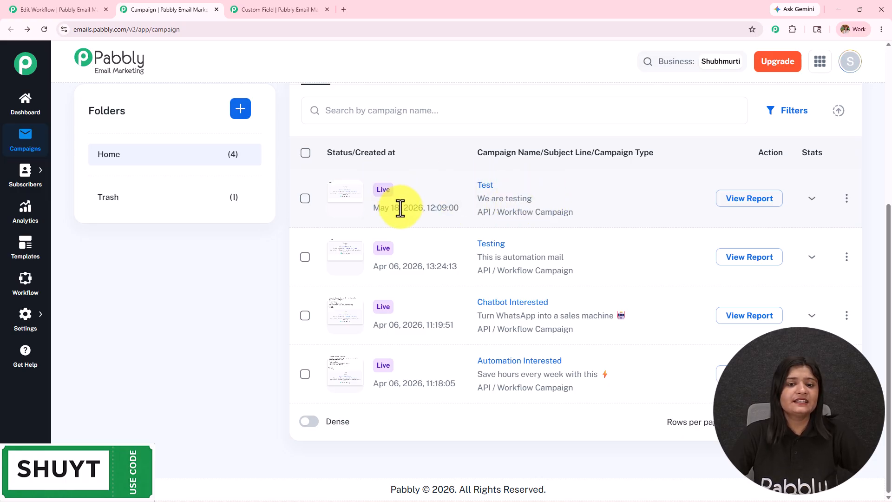
Step: Check that Test is listed as Live, then return to the Email Segmentation Strategy workflow canvas
mouse_move(389, 211)
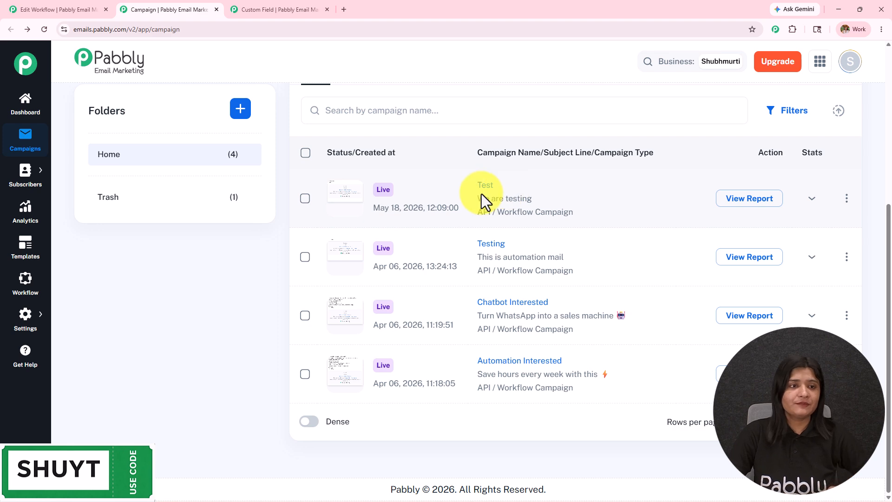
scroll(481, 193, "up", 4)
left_click(75, 9)
left_click_drag(454, 289, 516, 271)
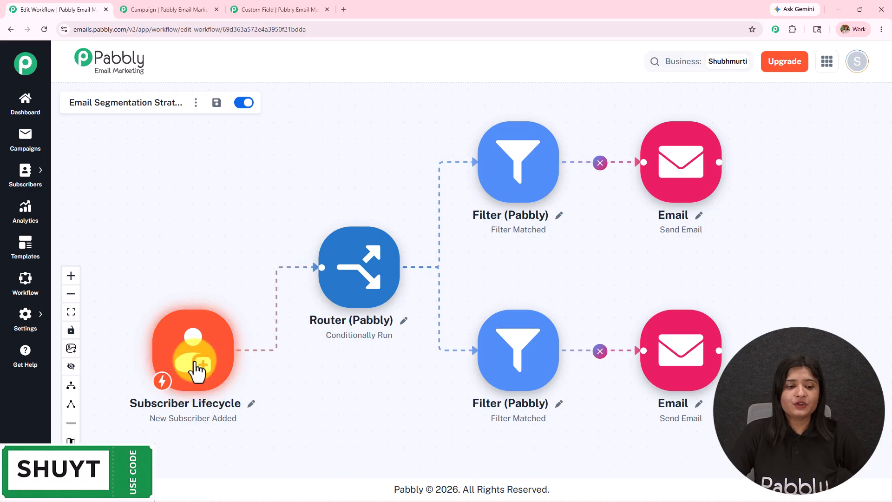
Step: Inspect the upper and lower filter conditions and the lower email step, closing each panel
left_click(534, 189)
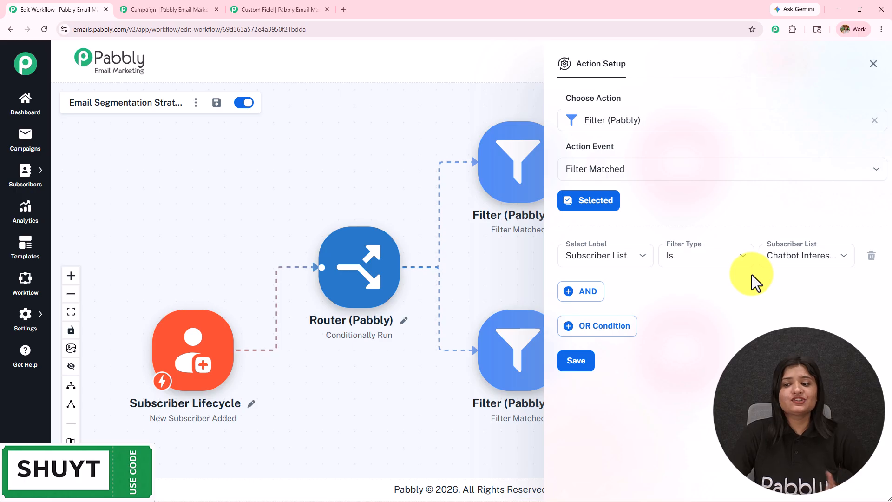
left_click(875, 64)
left_click(529, 340)
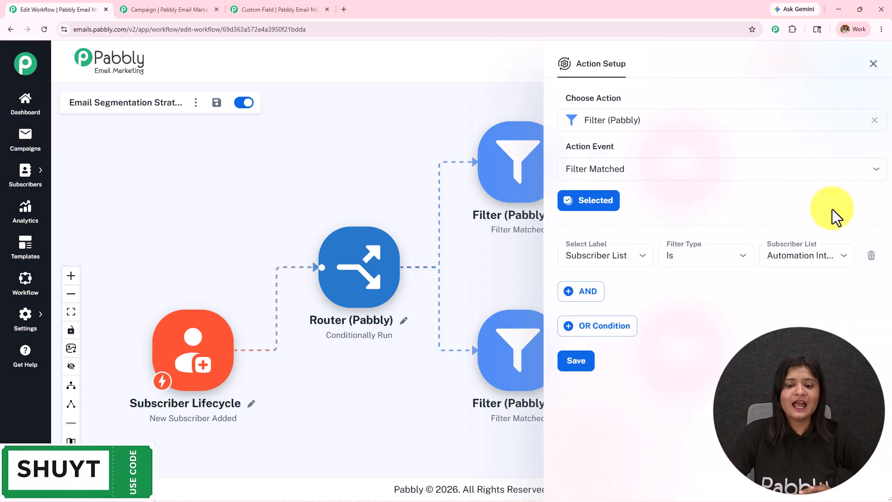
left_click(873, 65)
left_click(701, 377)
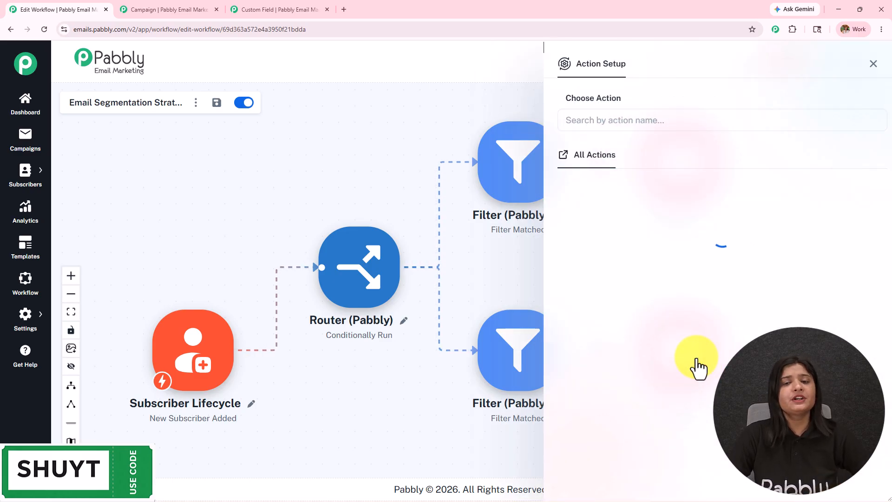
left_click(874, 64)
left_click(27, 171)
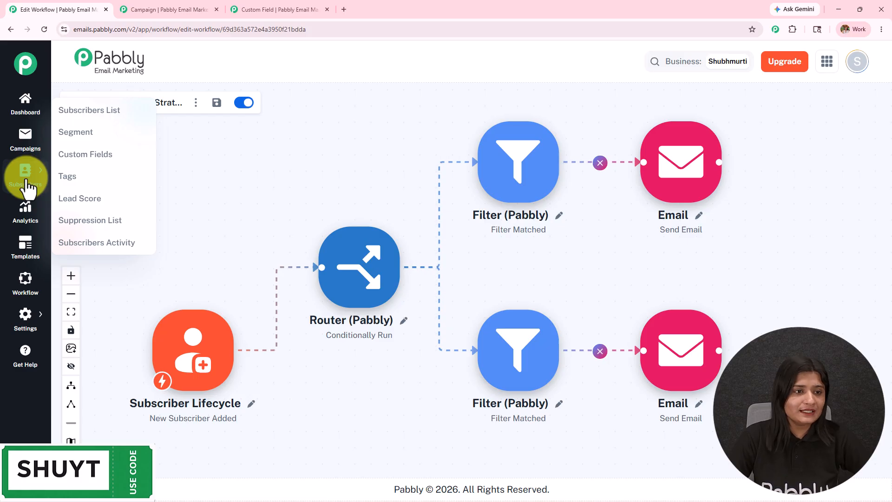
Step: Open Add Subscriber on the Chatbot Interested list and enter the subscriber's e-mail address
left_click(28, 186)
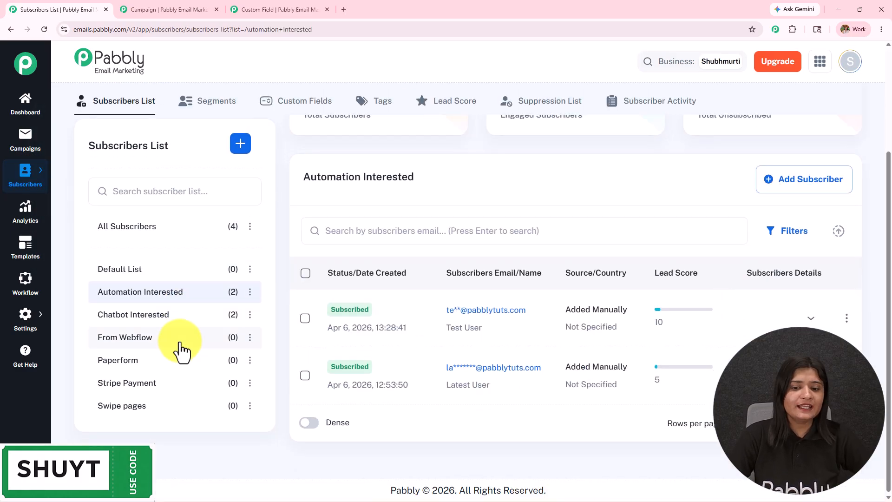
left_click(134, 316)
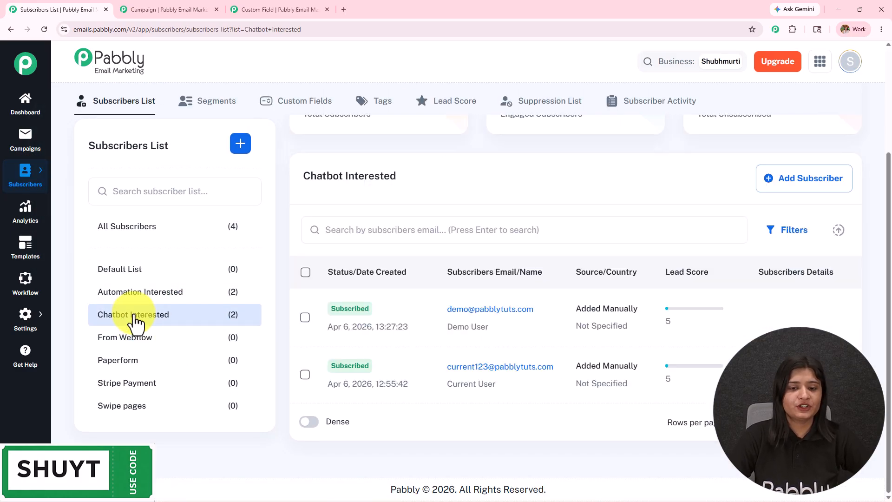
left_click(778, 187)
left_click(540, 150)
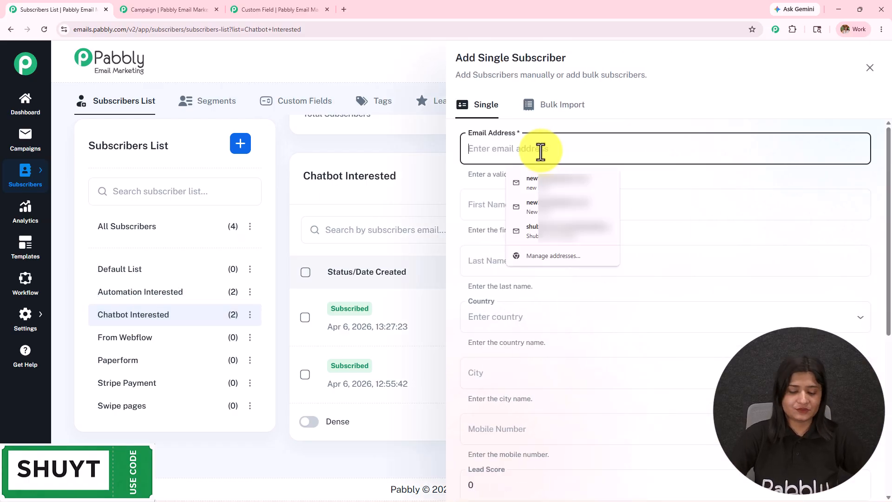
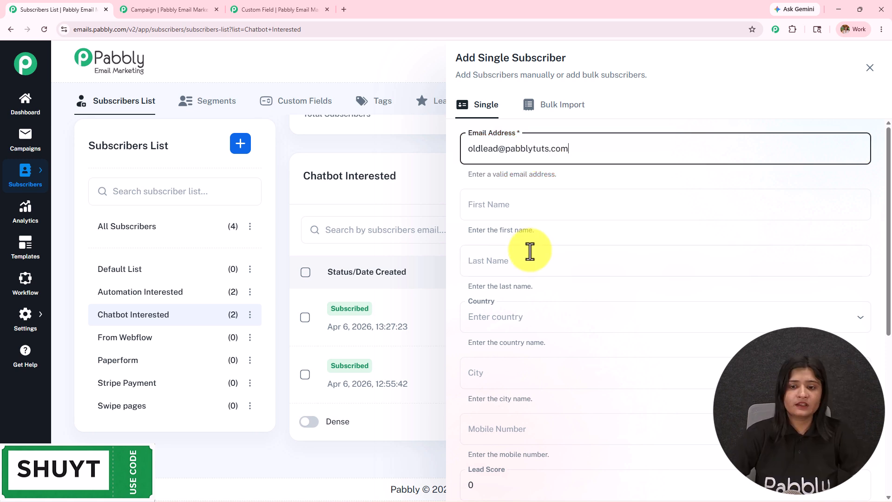
Step: Fill in the subscriber's first and last name and set the country to India
left_click(528, 208)
type("Old")
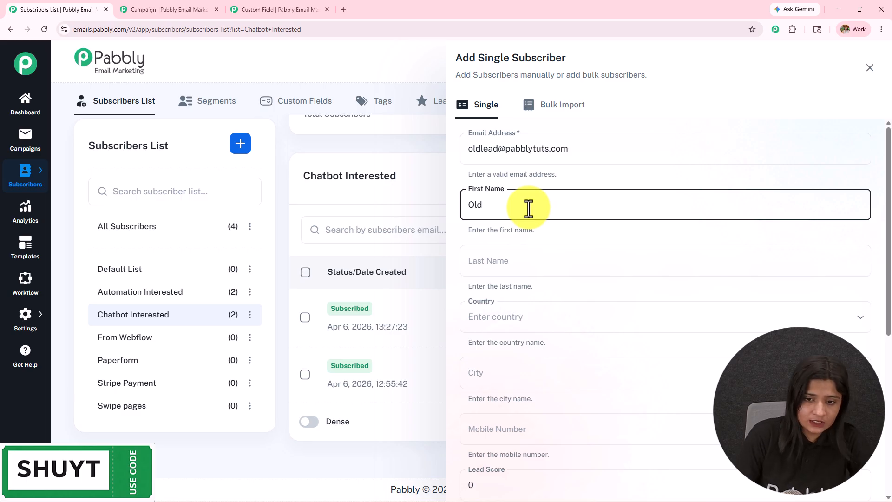
left_click(534, 261)
type("Lead")
scroll(540, 249, "down", 2)
left_click(534, 233)
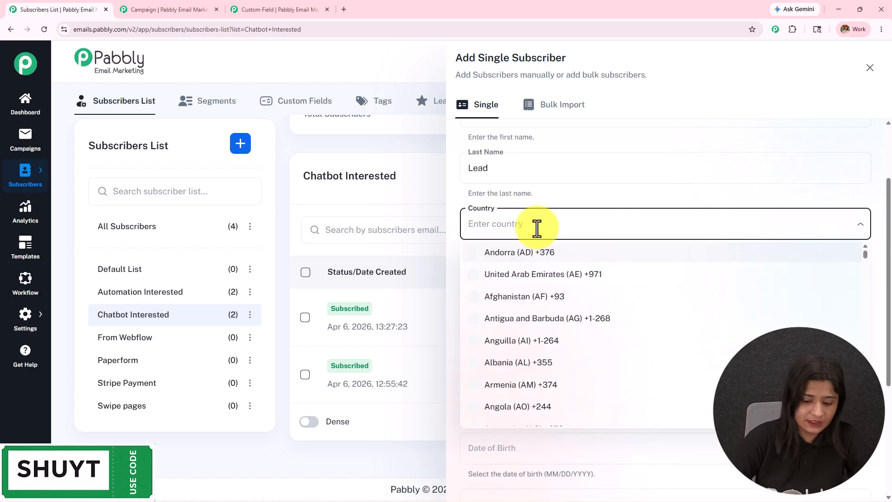
type("india")
key("Return")
Step: Enter city Bhopal and the subscriber's mobile number, then create the subscriber
scroll(540, 214, "down", 2)
left_click(544, 188)
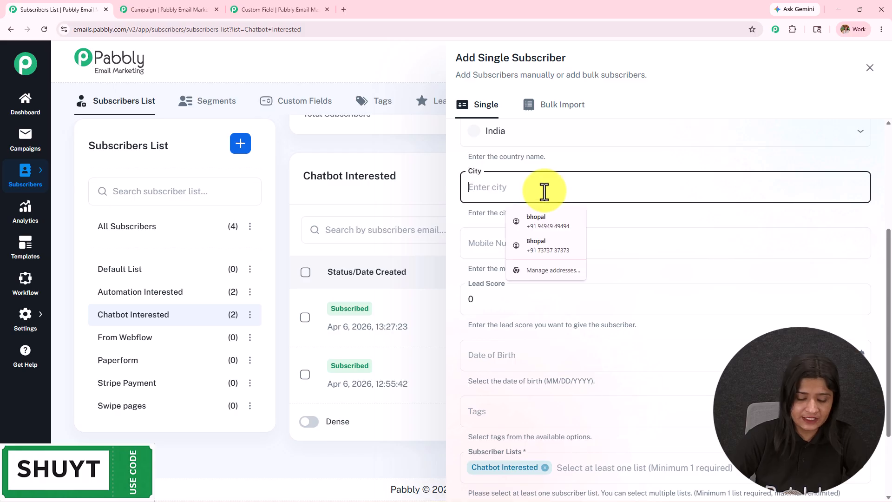
type("Bhopal")
left_click(502, 250)
type("9090909090")
scroll(511, 265, "down", 2)
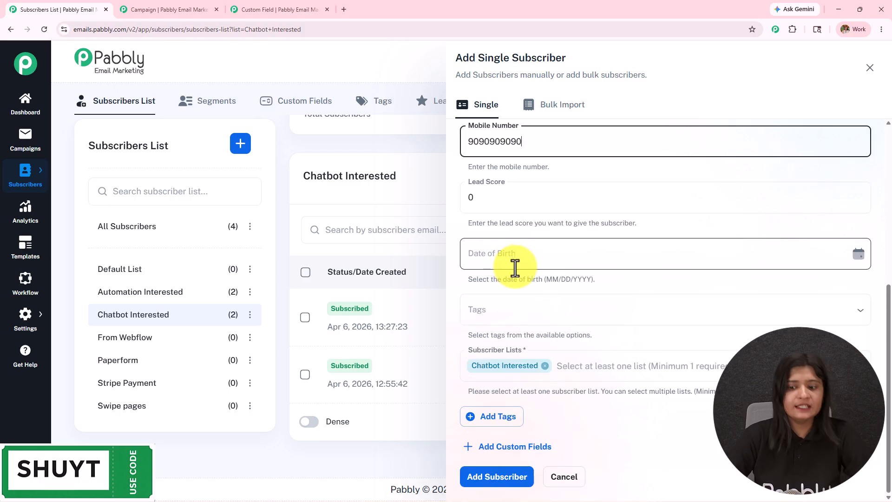
scroll(595, 336, "up", 5)
scroll(596, 335, "down", 5)
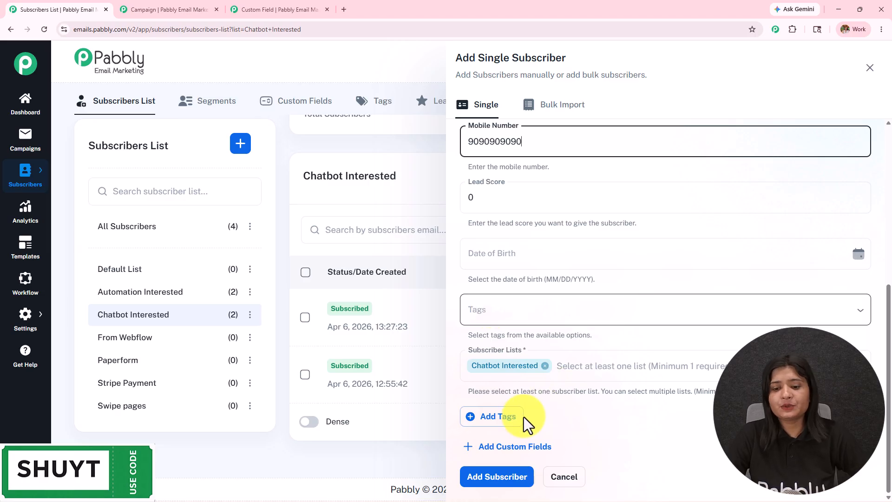
left_click(493, 477)
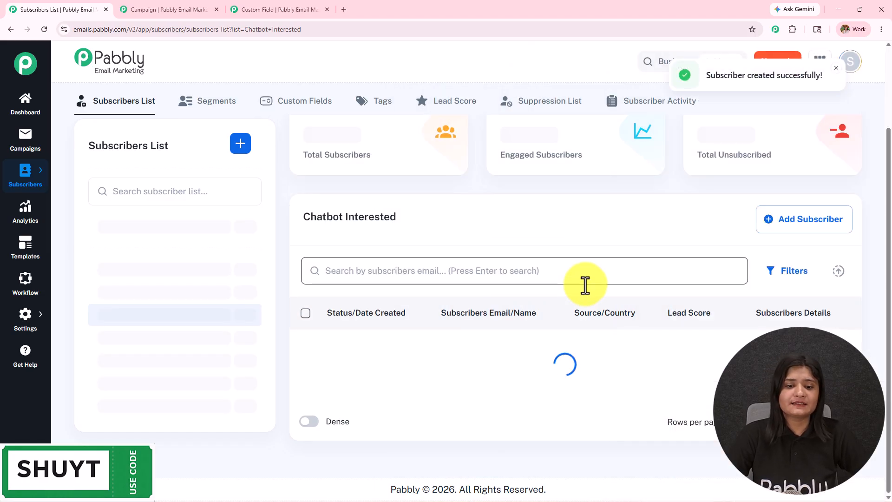
Step: Open the Email Segmentation Strategy workflow and view the upper filter's Chatbot Interested condition
left_click_drag(710, 76, 849, 57)
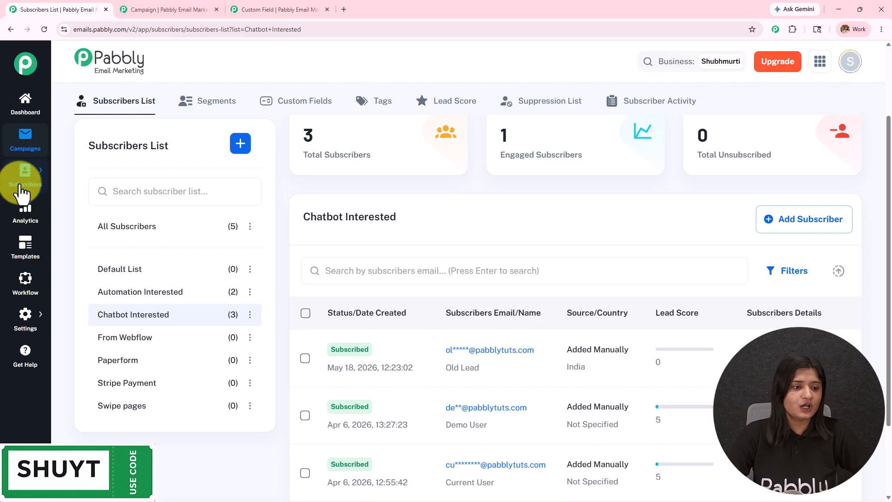
left_click(25, 284)
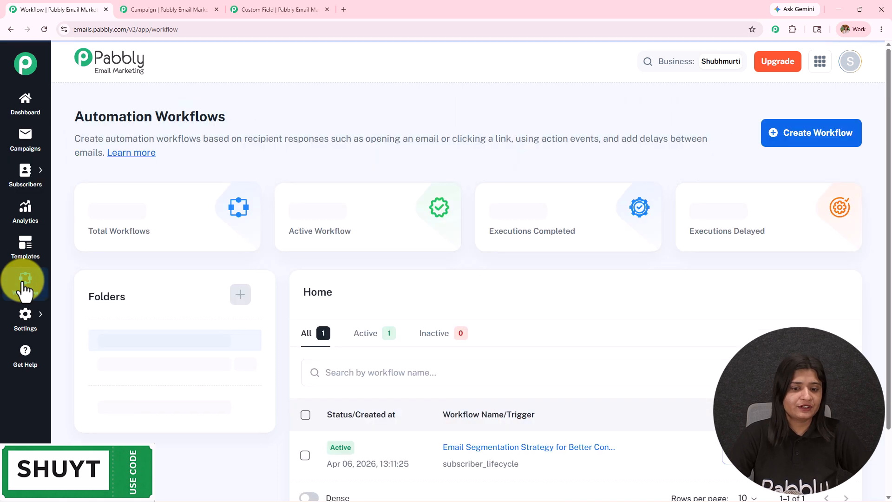
scroll(408, 308, "down", 2)
left_click(476, 377)
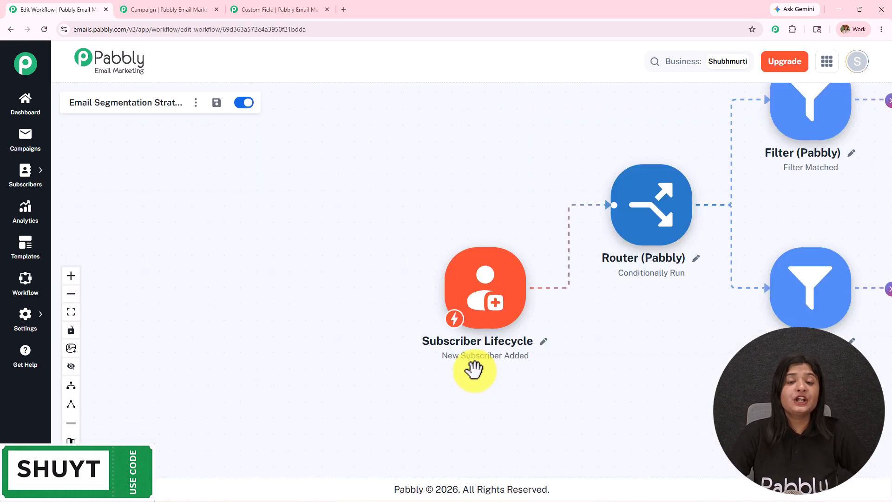
left_click_drag(655, 303, 357, 374)
left_click(513, 186)
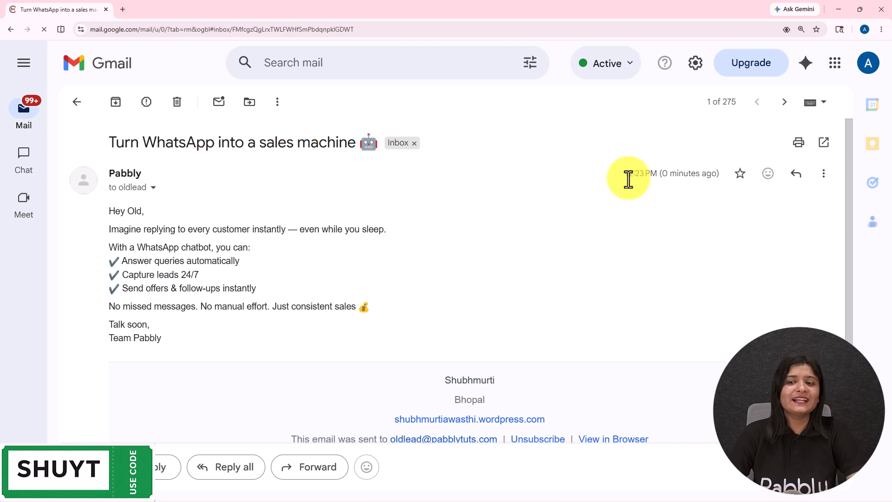
left_click_drag(626, 174, 723, 179)
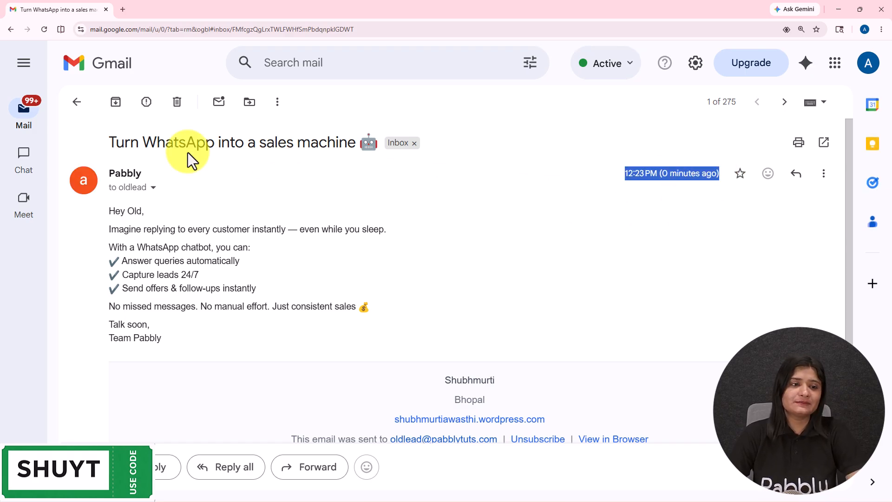
Step: Highlight the received email's subject, recipient, arrival time, personalized greeting and opening line
left_click_drag(108, 142, 305, 150)
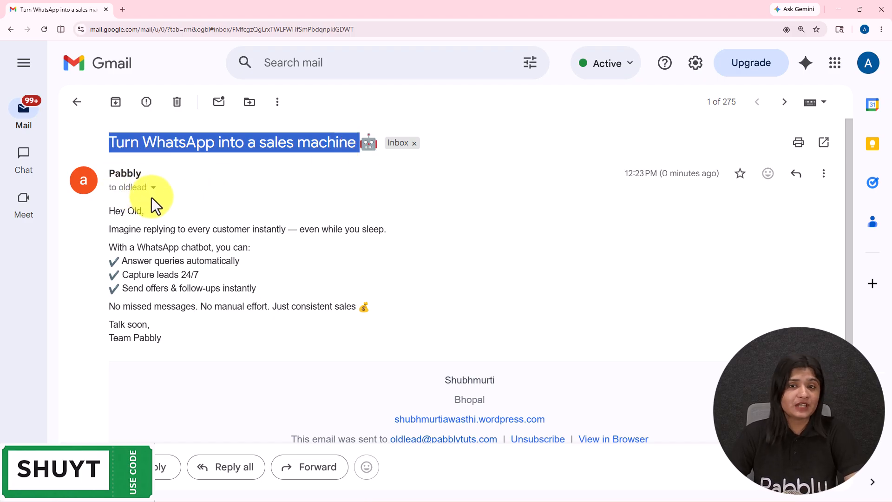
left_click_drag(152, 197, 701, 183)
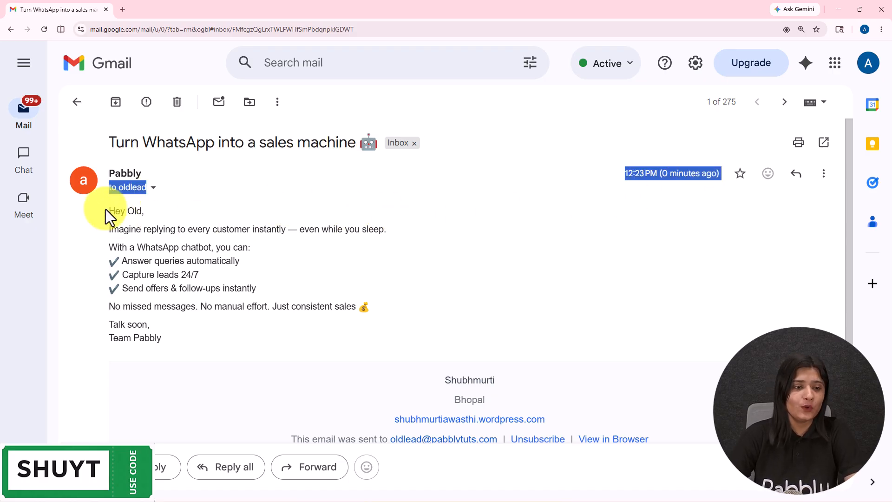
left_click_drag(105, 212, 151, 213)
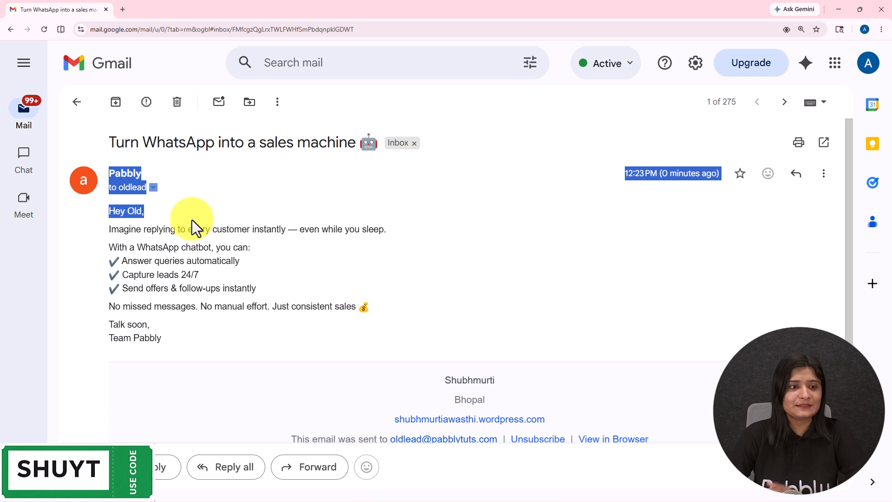
left_click(191, 219)
left_click_drag(106, 228, 415, 222)
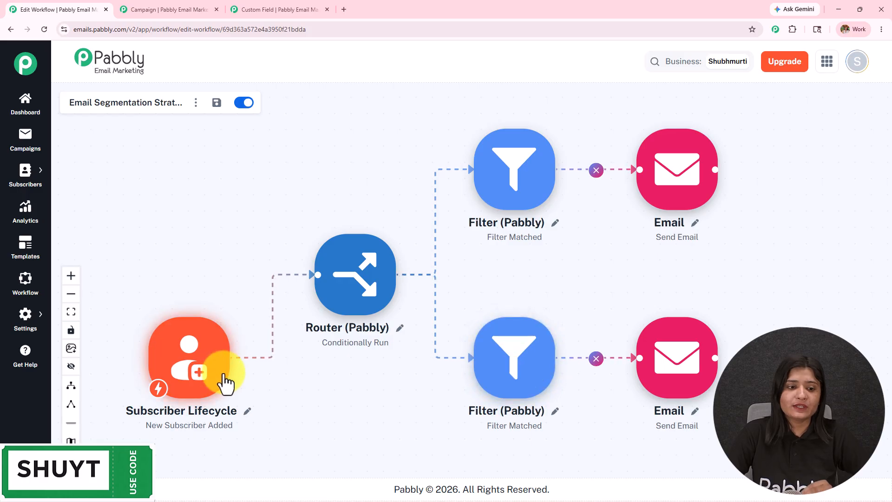
Step: Point out the add-step handle on the completed segmentation workflow's nodes
mouse_move(718, 172)
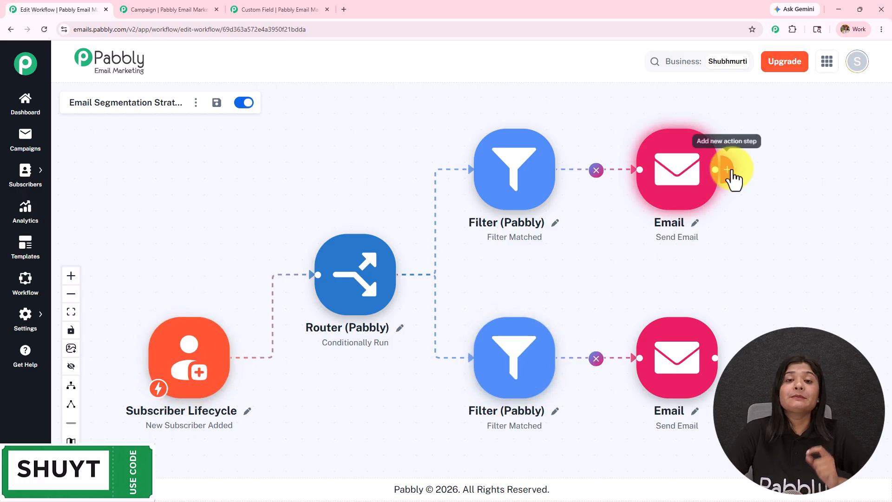